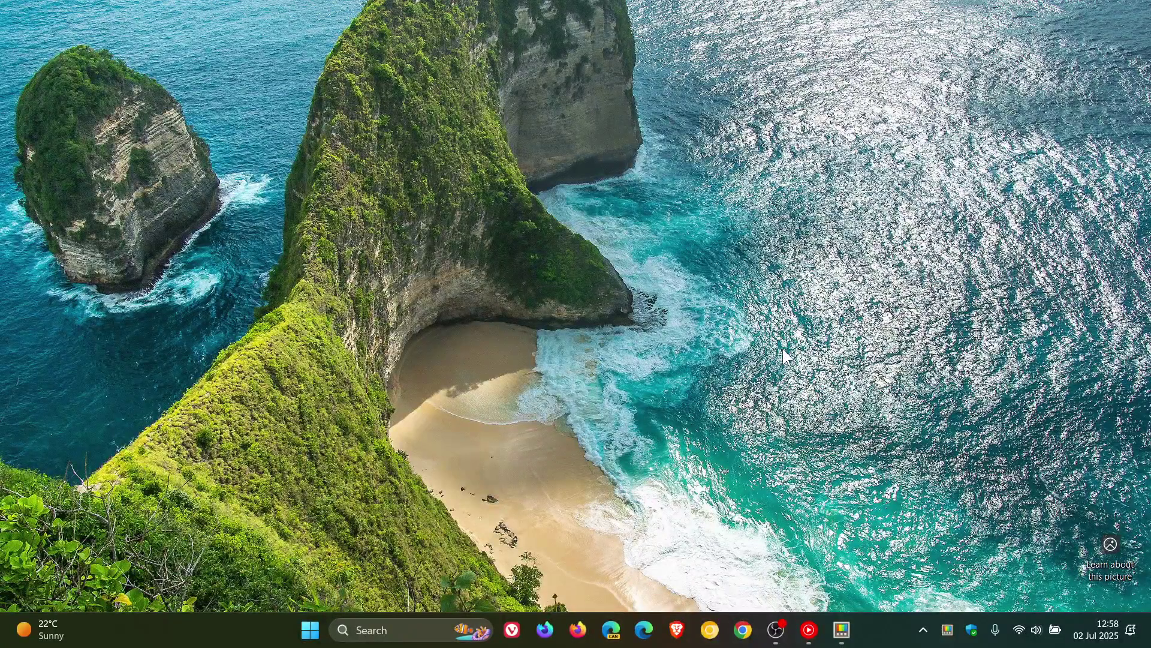
- Open PowerToys Settings from the taskbar and show the General page with version v0.92.0
left_click(843, 639)
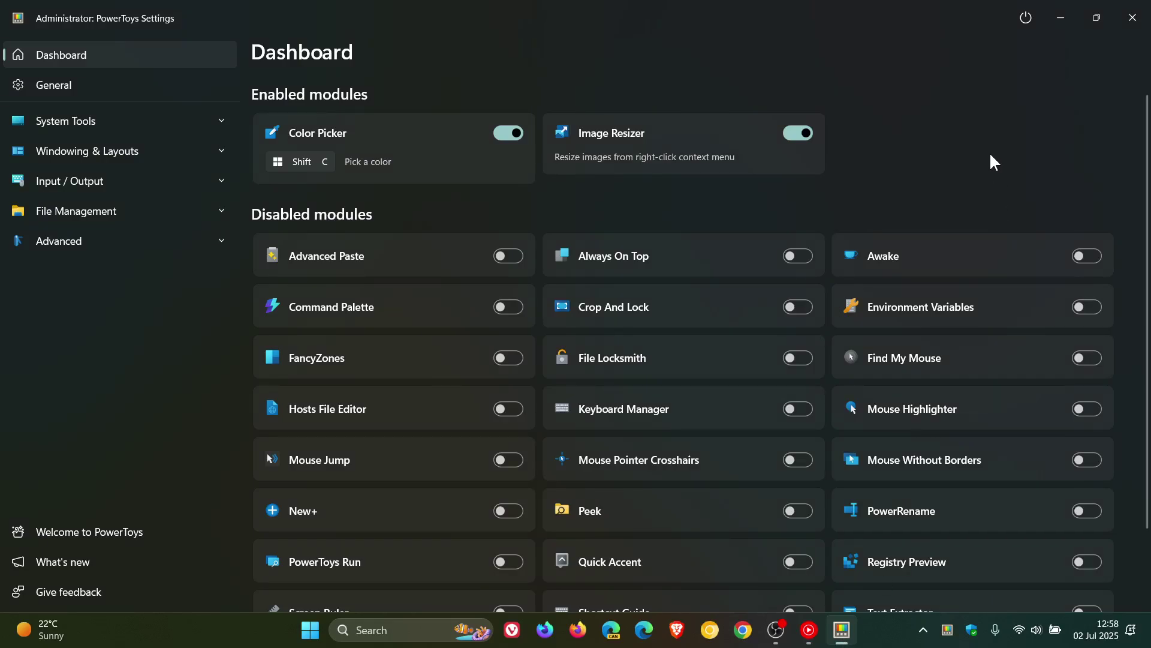
left_click(107, 84)
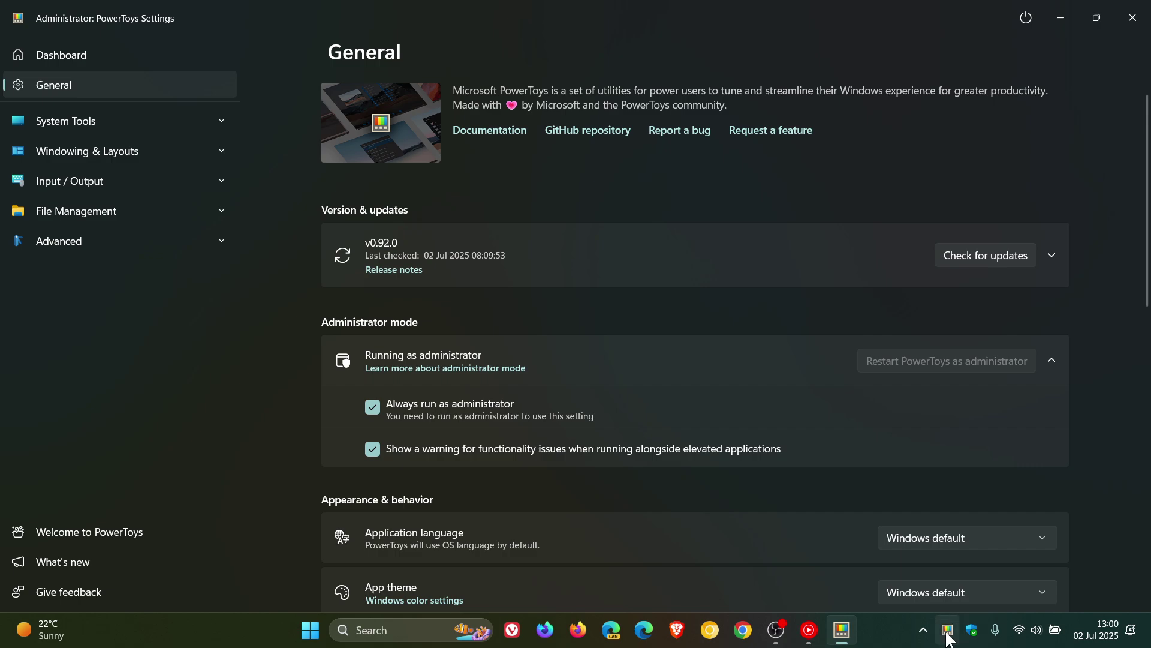
scroll(1107, 324, "down", 8)
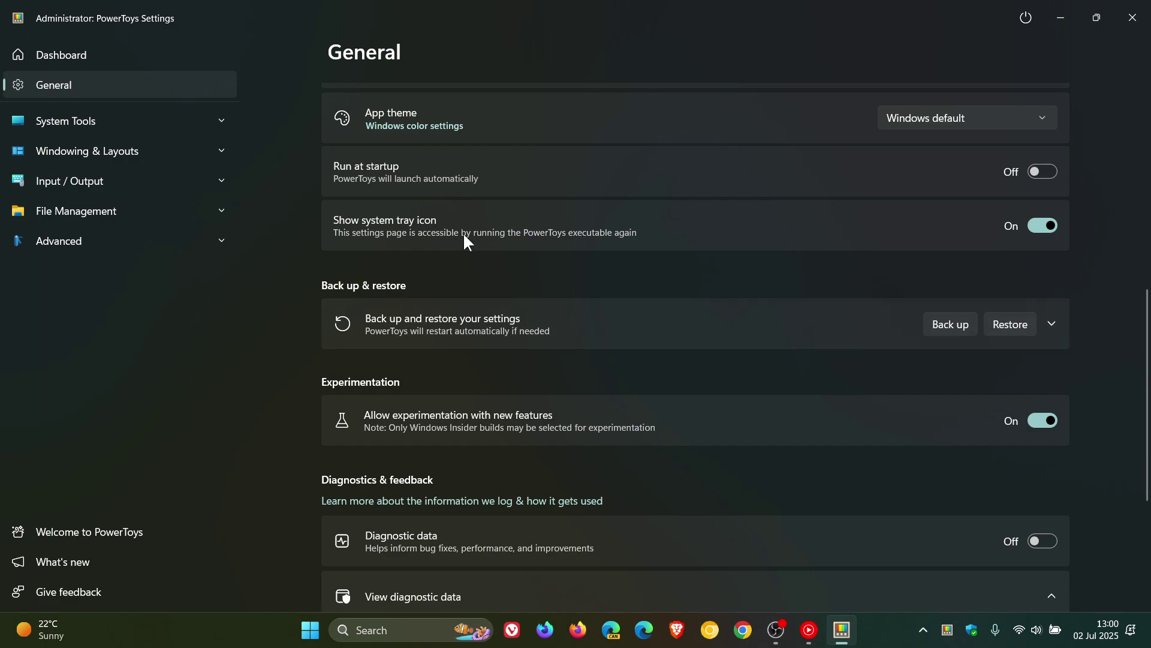
left_click(1041, 226)
left_click(1053, 226)
- Enable the Command Palette module under System Tools, activating its Win+Alt+Space shortcut
left_click(106, 122)
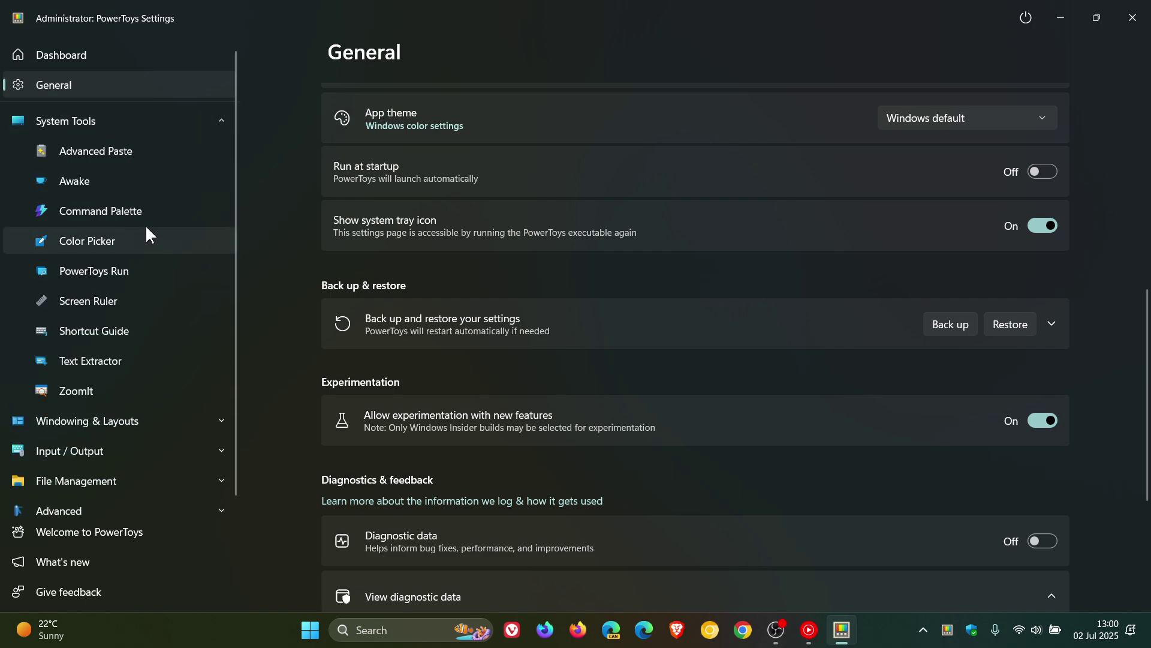
left_click(131, 211)
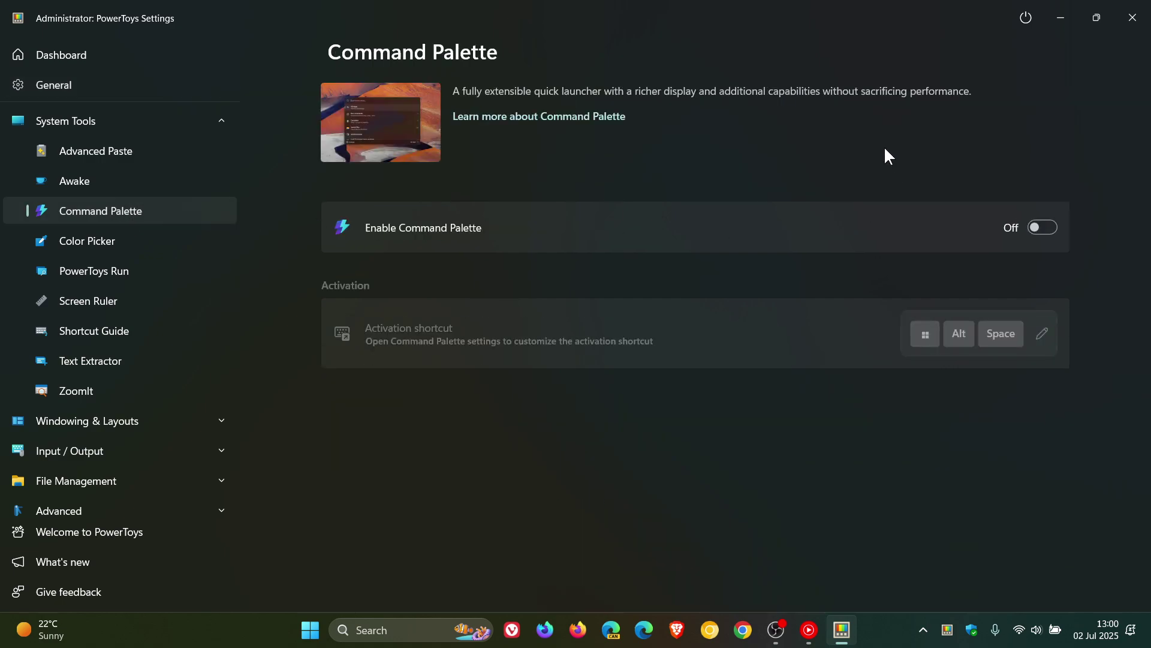
left_click(1055, 231)
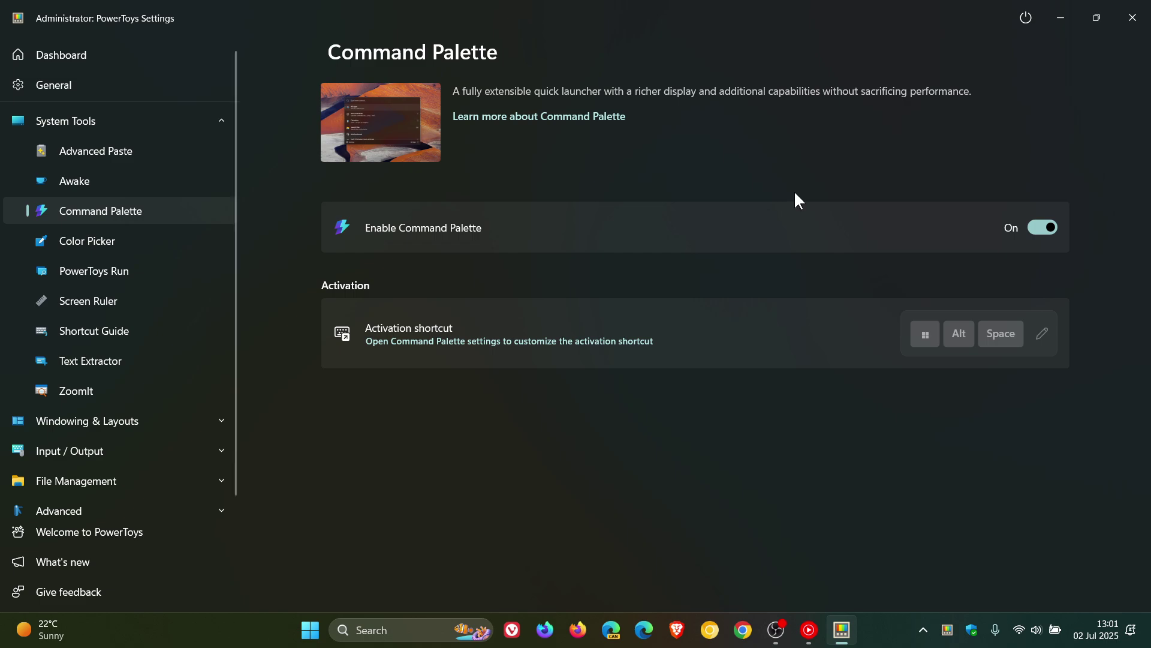
- Show the Color Picker settings and expand its Mouse actions for primary, middle and secondary clicks
left_click(96, 243)
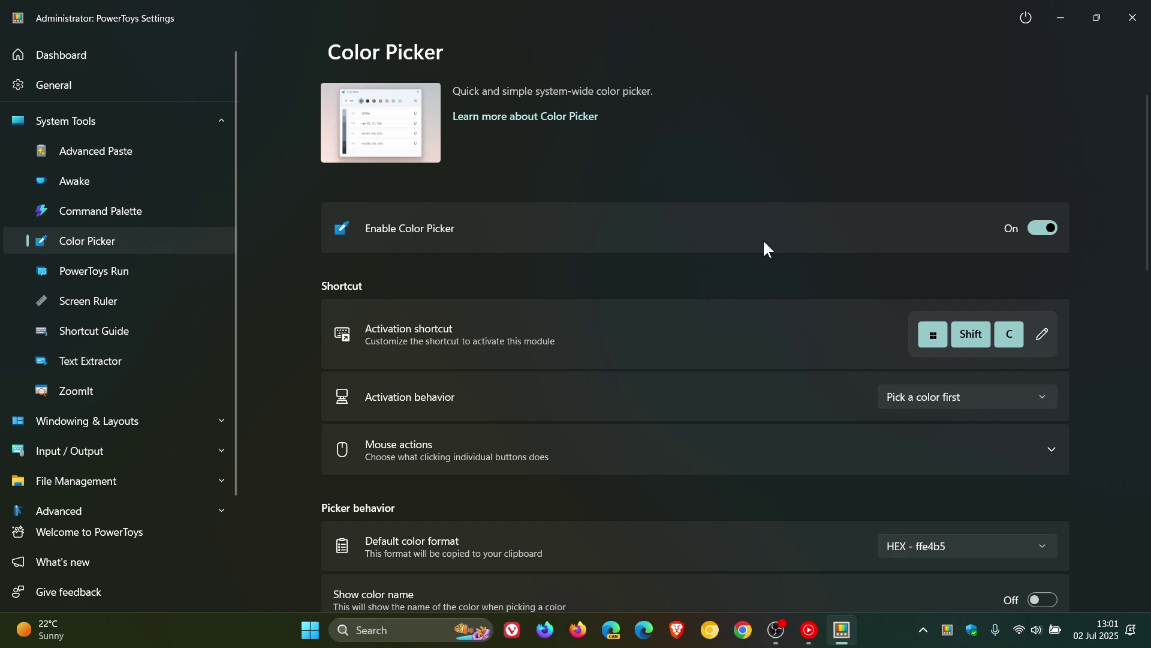
scroll(764, 242, "down", 3)
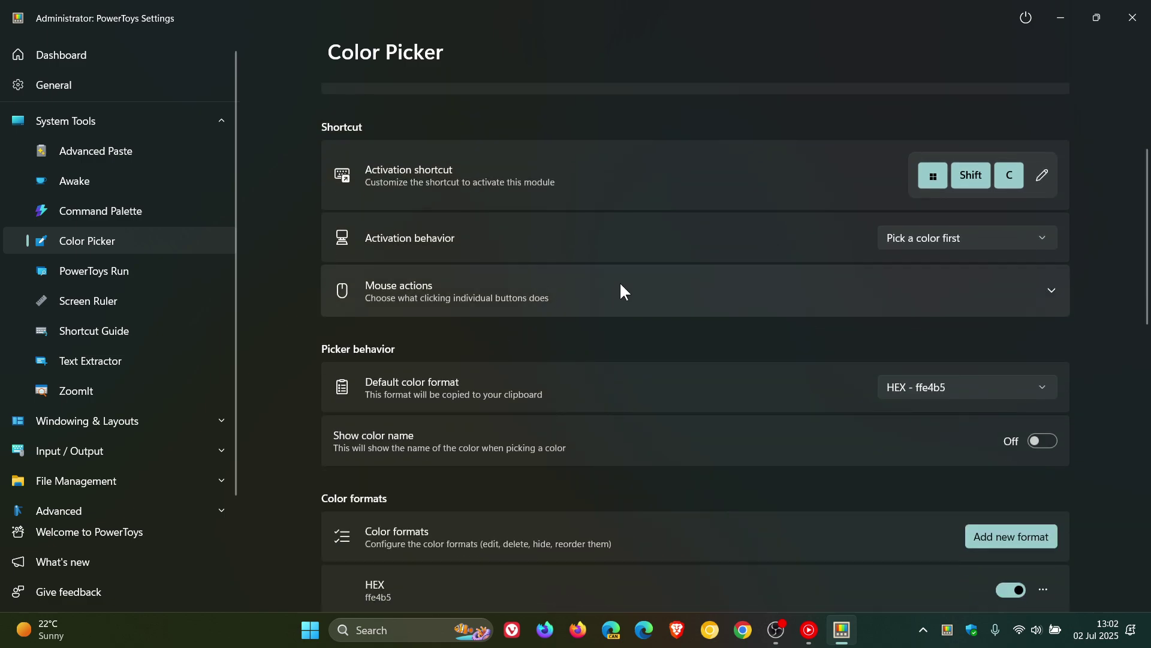
left_click(622, 285)
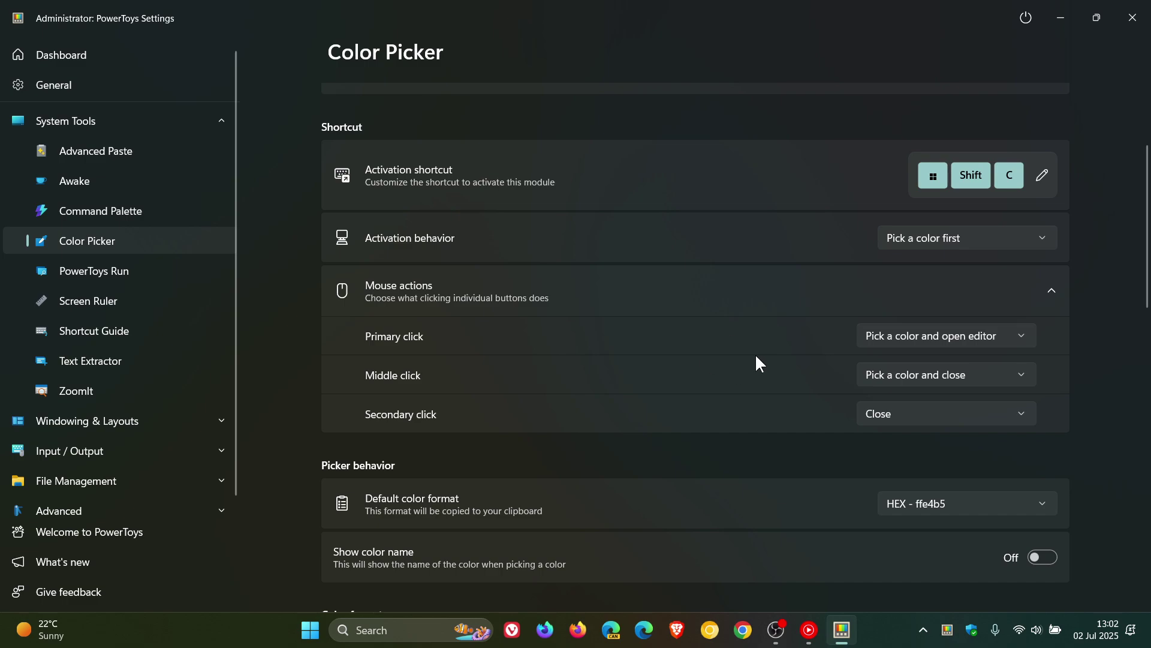
- Go back to General and scroll down to the diagnostics and bug report options
left_click(94, 86)
scroll(826, 240, "down", 8)
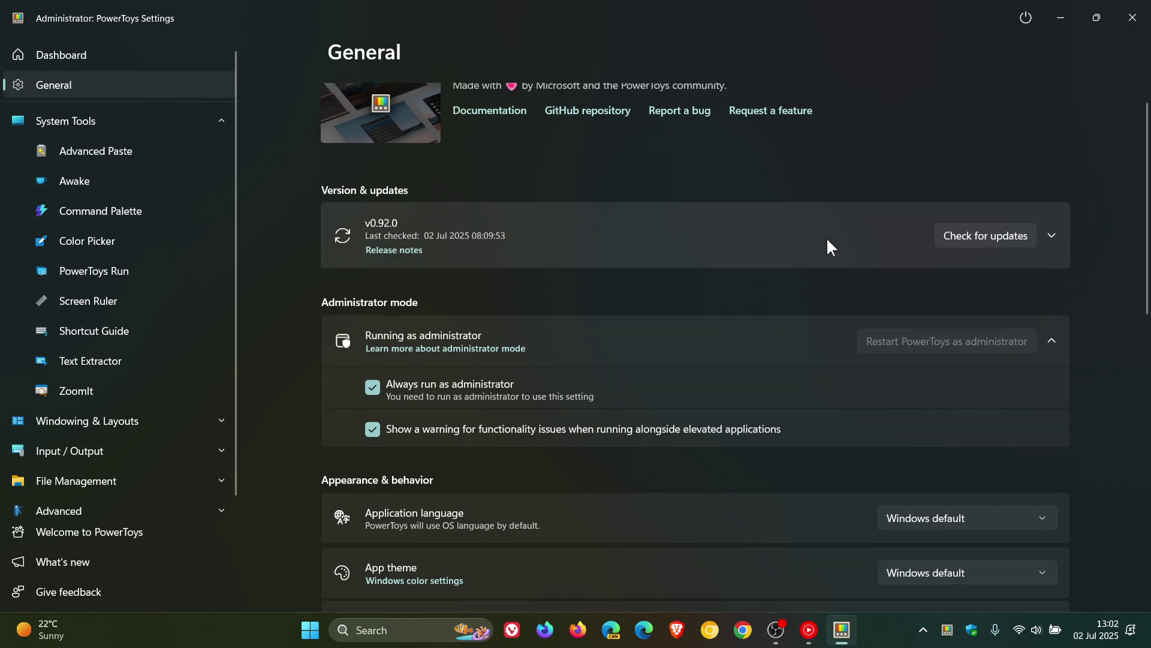
scroll(826, 240, "down", 3)
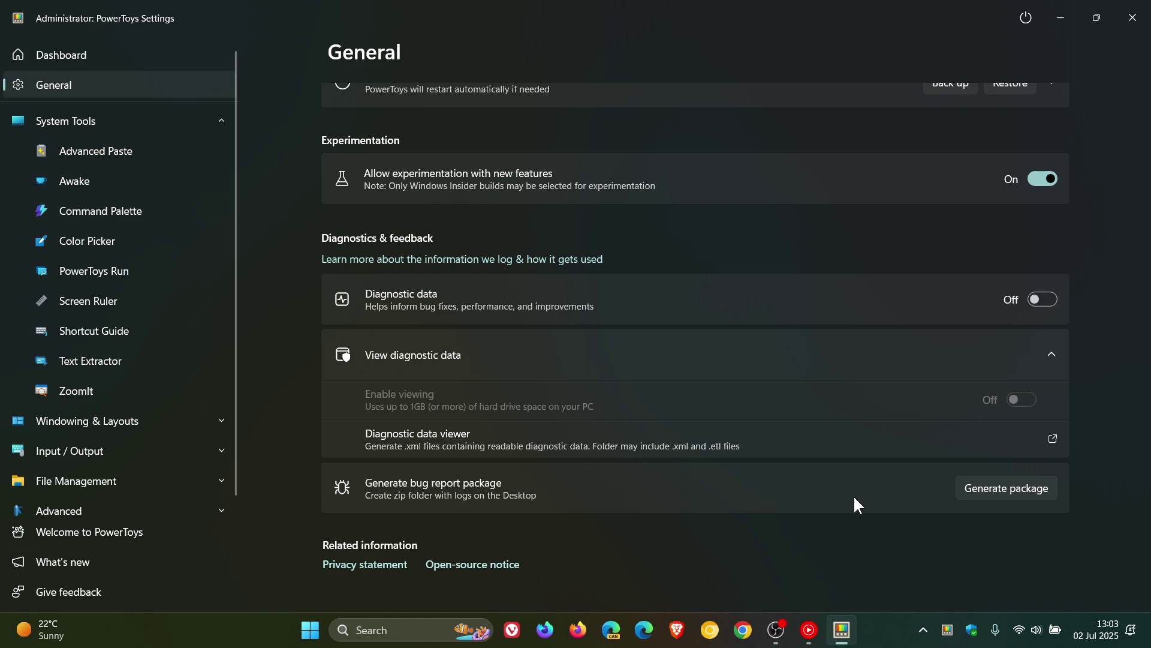
scroll(854, 505, "down", 1)
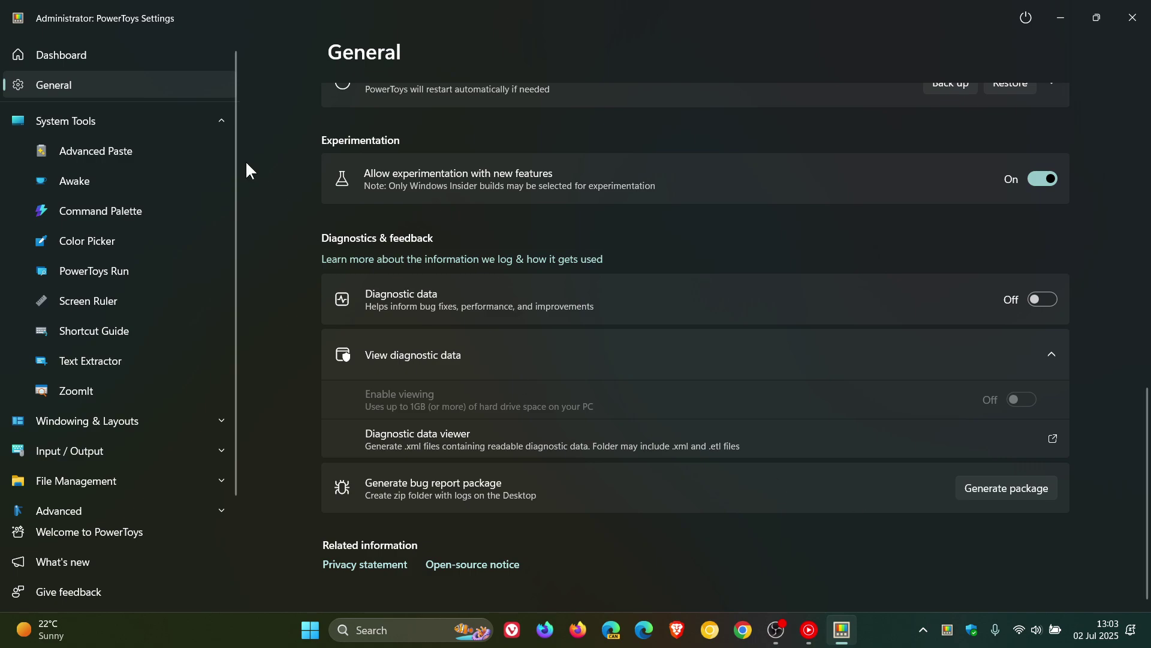
- Review the File Explorer add-ons Preview Pane toggles under File Management, then return to General
left_click(123, 122)
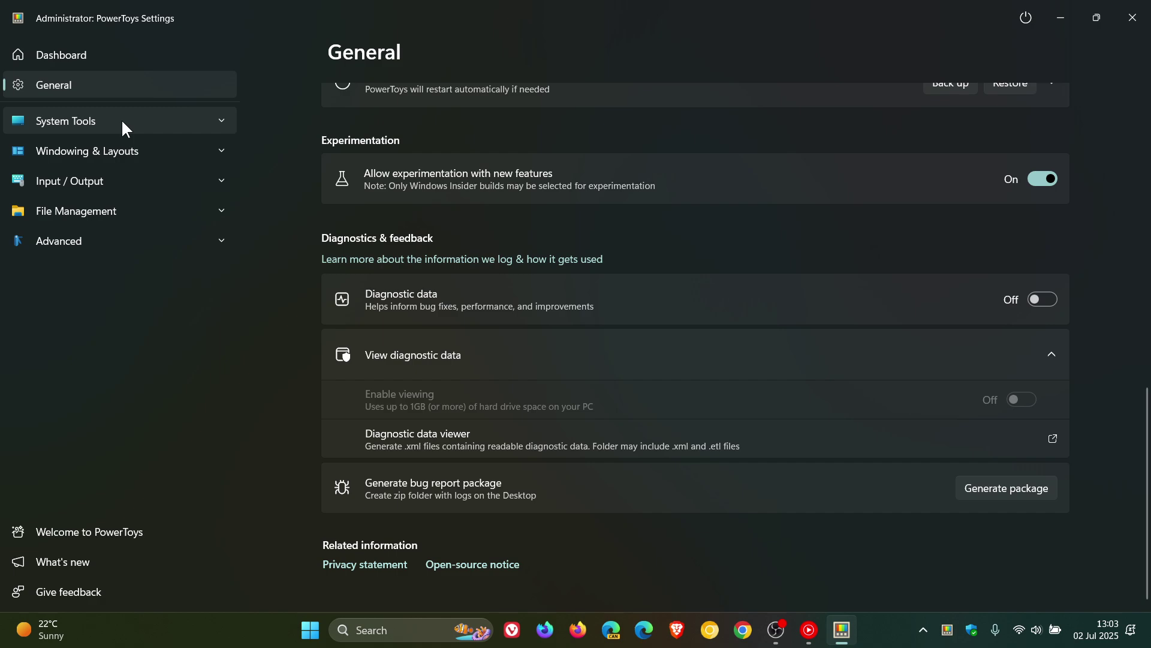
left_click(134, 205)
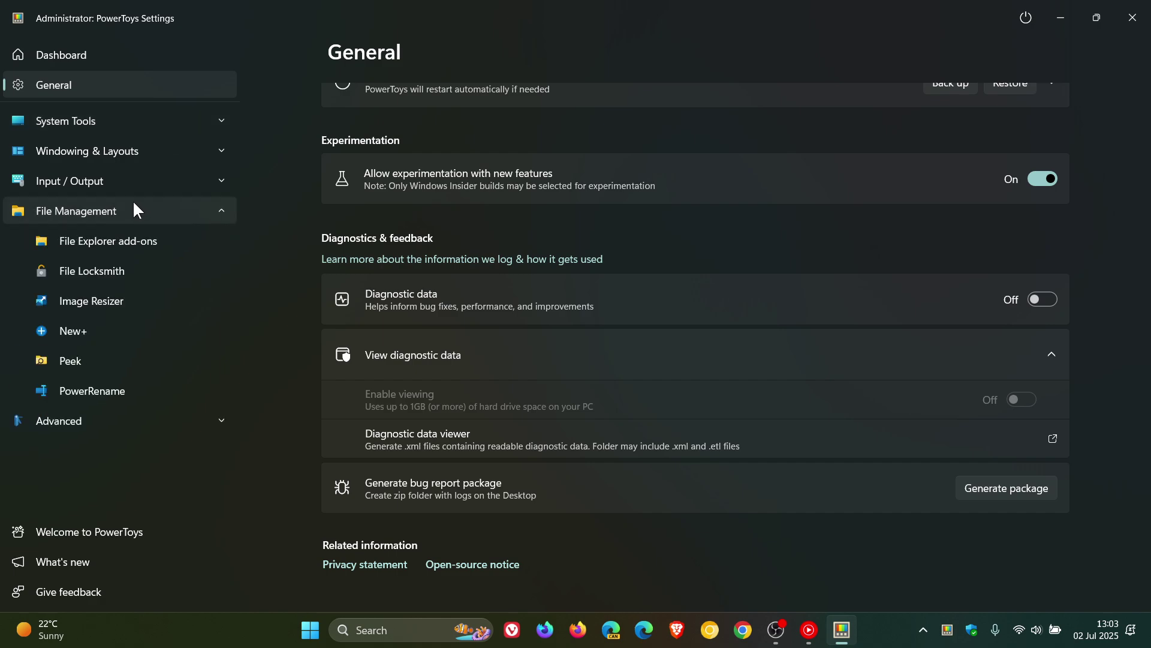
left_click(121, 234)
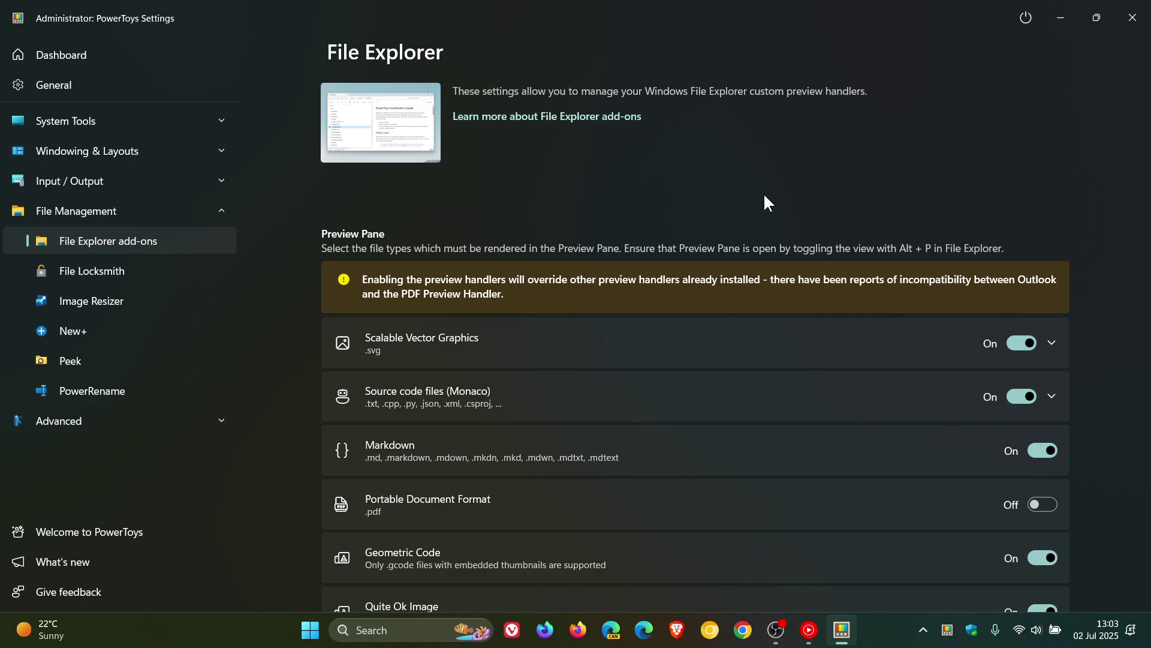
left_click(103, 81)
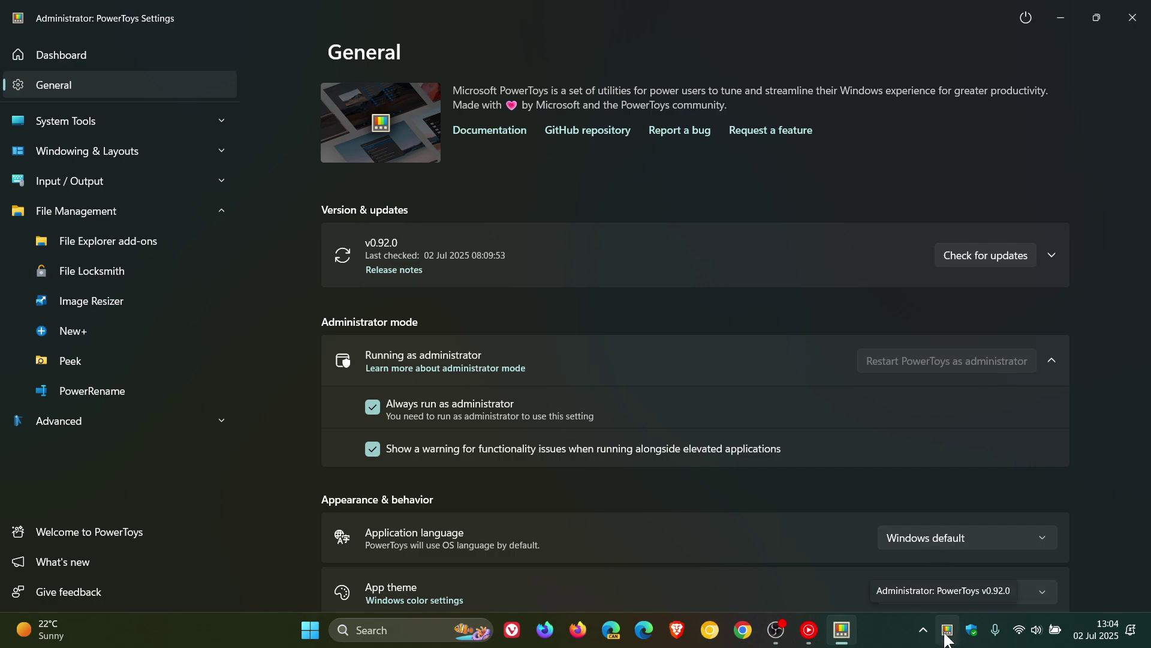
- Shut down PowerToys and relaunch it from the Start menu's All apps list
left_click(1027, 19)
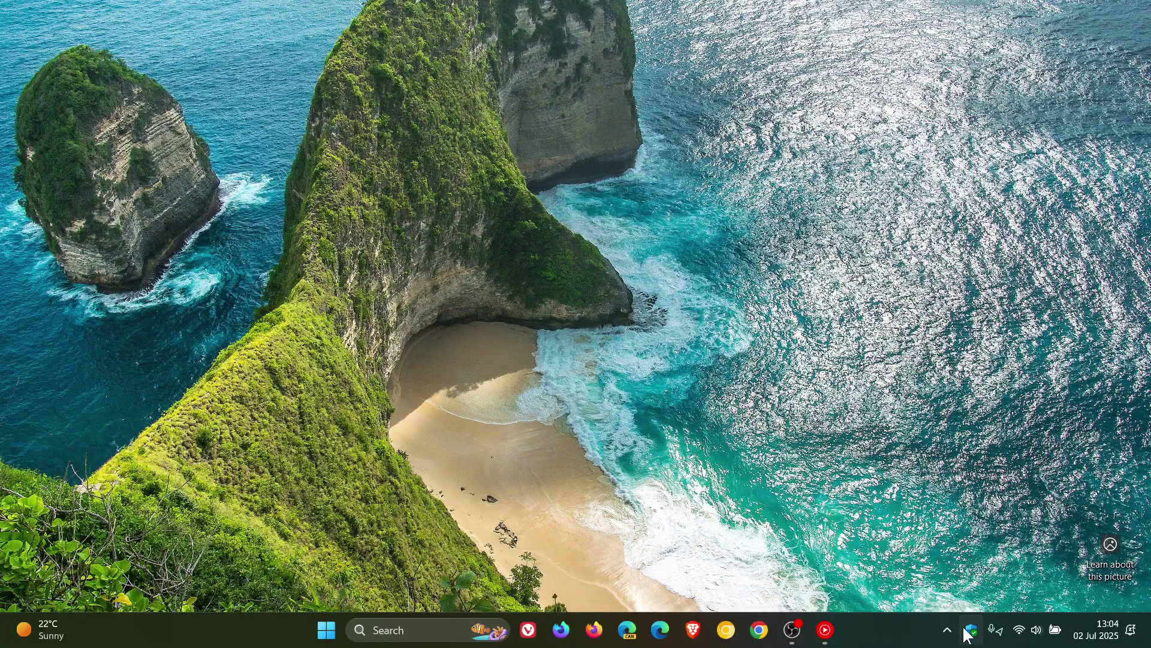
left_click(326, 630)
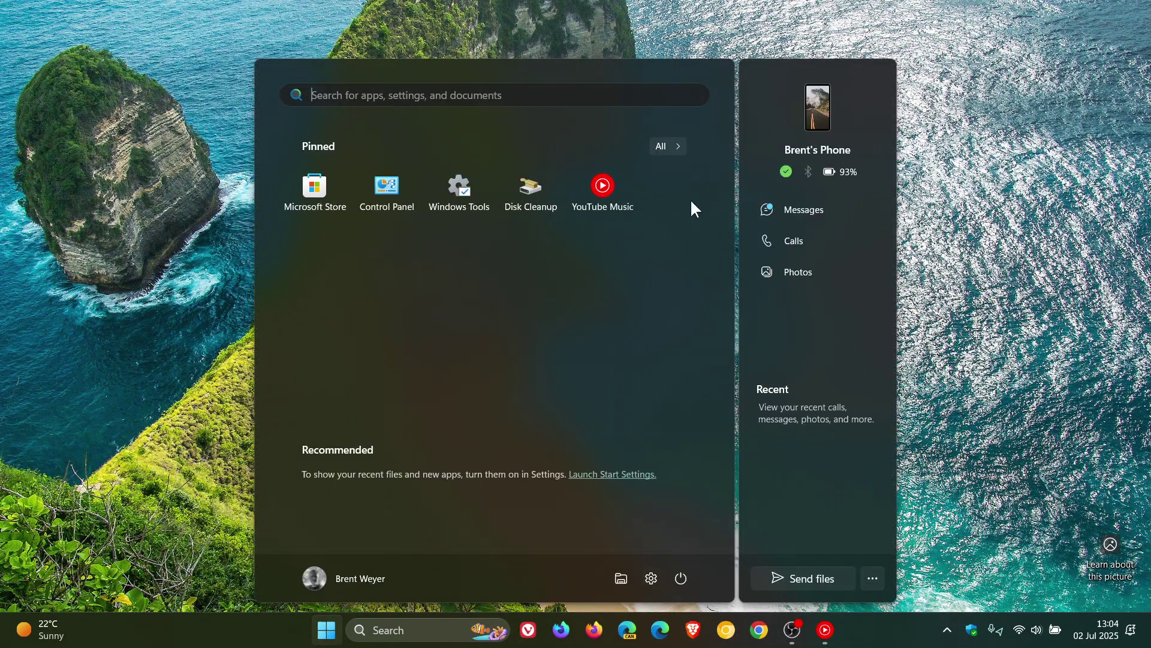
left_click(676, 148)
scroll(567, 267, "down", 10)
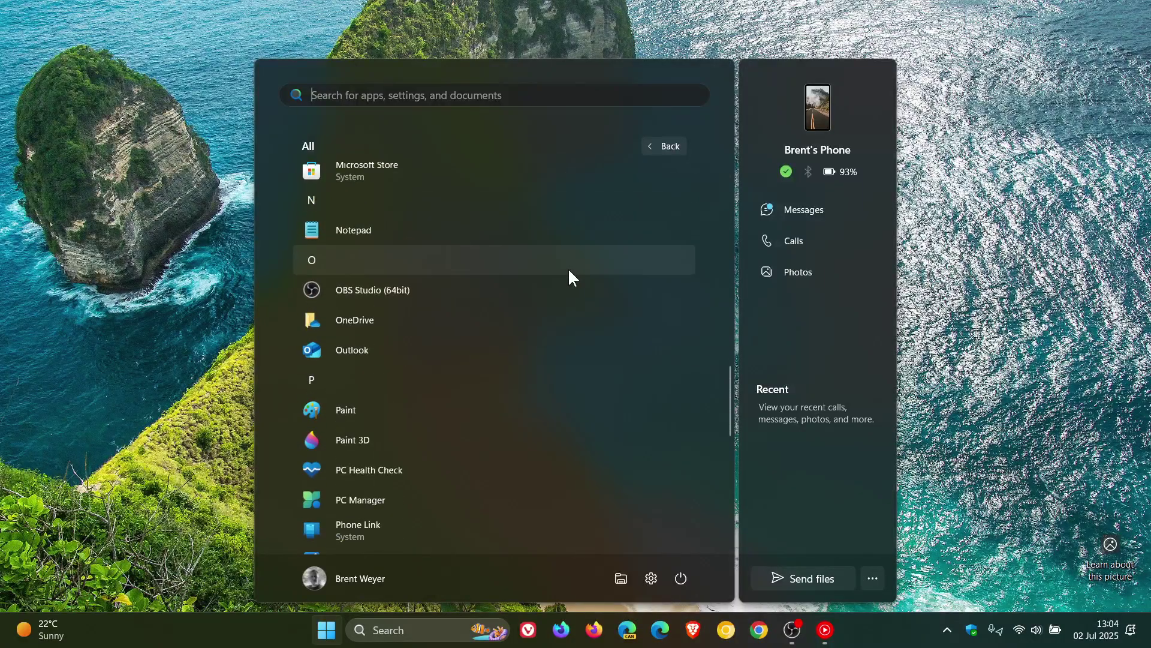
scroll(567, 268, "down", 4)
left_click(561, 357)
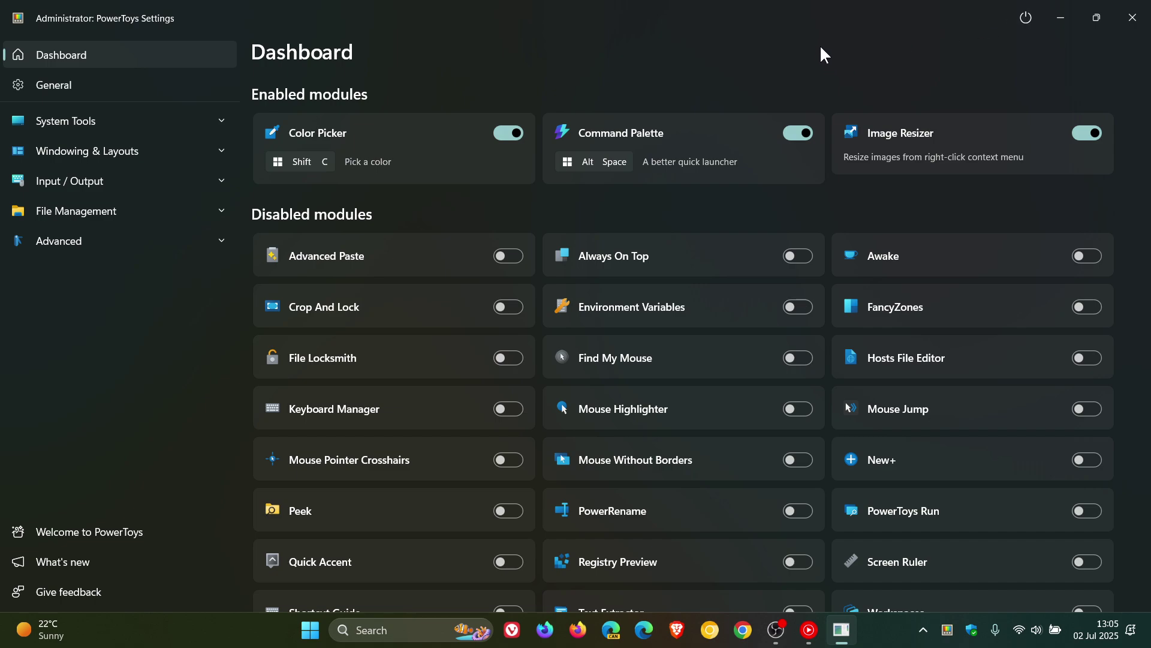
- Switch to the General page showing version v0.92.0 and its release notes
left_click(63, 86)
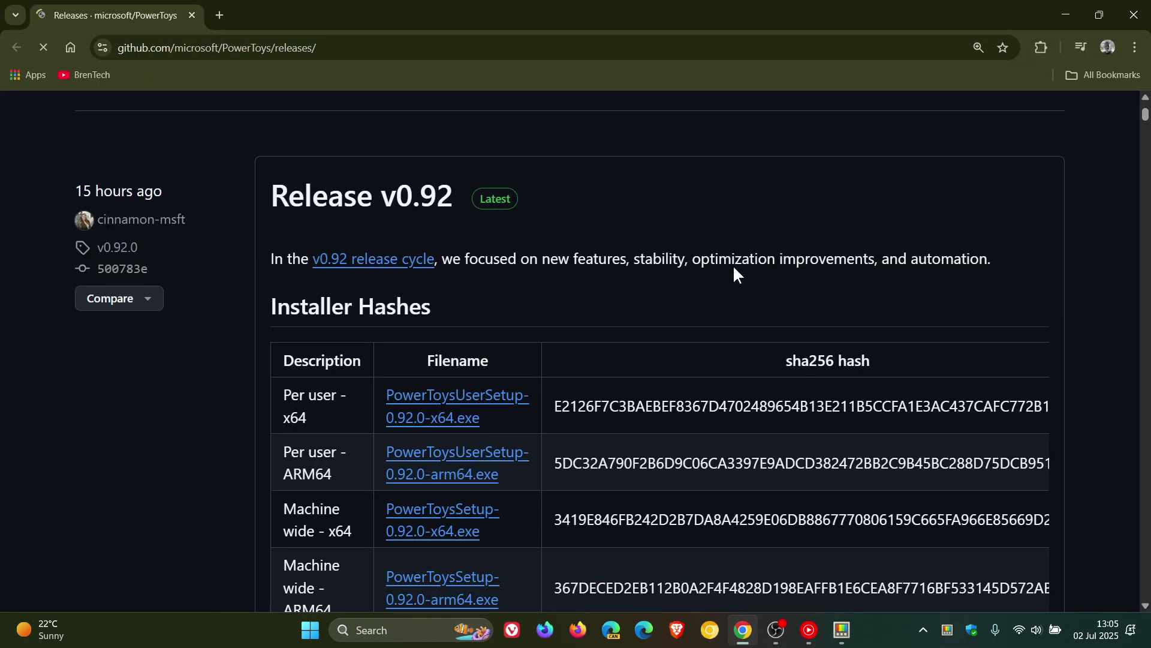
- Scroll through the GitHub Release v0.92 notes, then close Chrome and PowerToys Settings
scroll(732, 264, "down", 10)
scroll(732, 264, "down", 10)
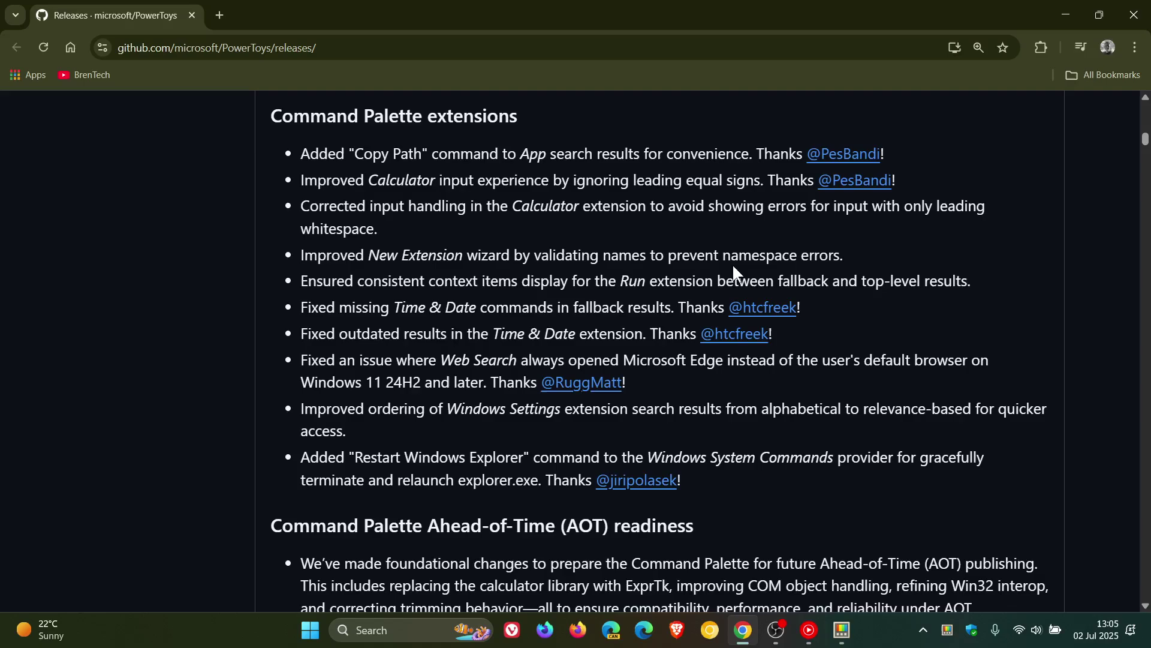
scroll(733, 264, "down", 10)
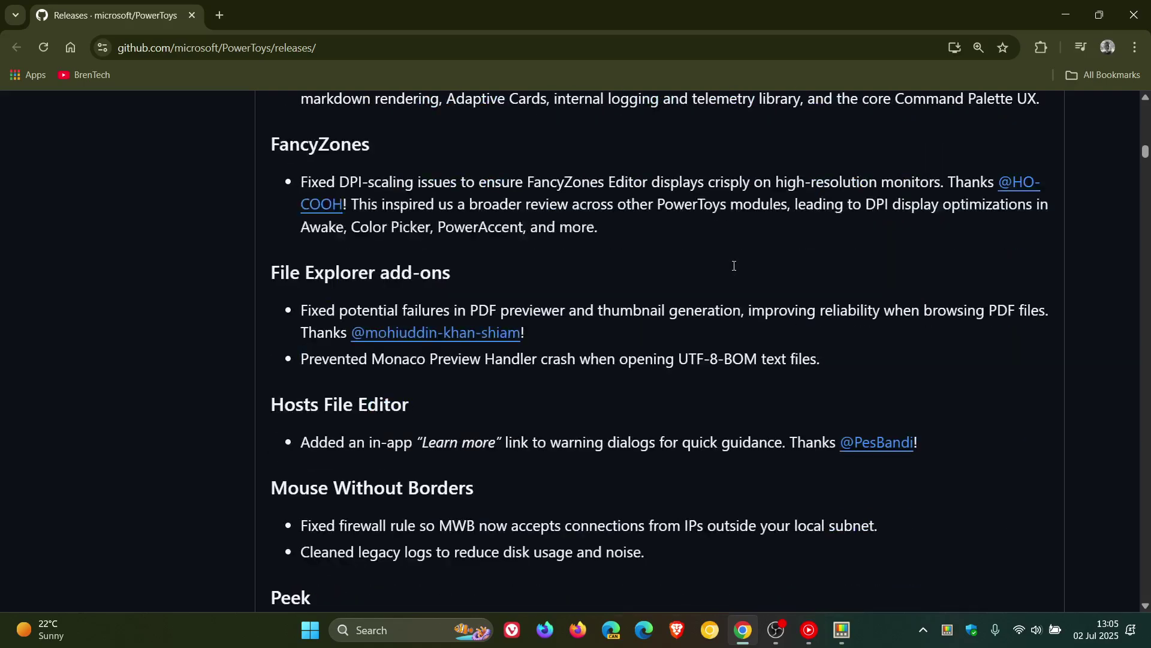
scroll(733, 266, "down", 3)
scroll(732, 264, "down", 10)
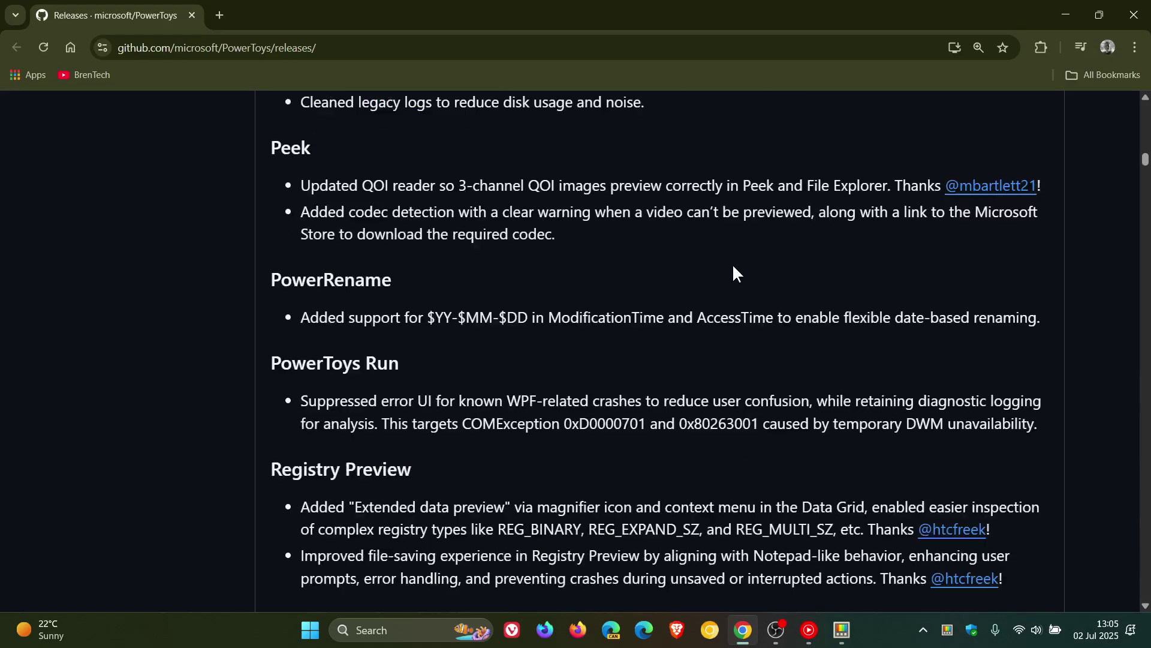
left_click(1134, 14)
left_click(1136, 10)
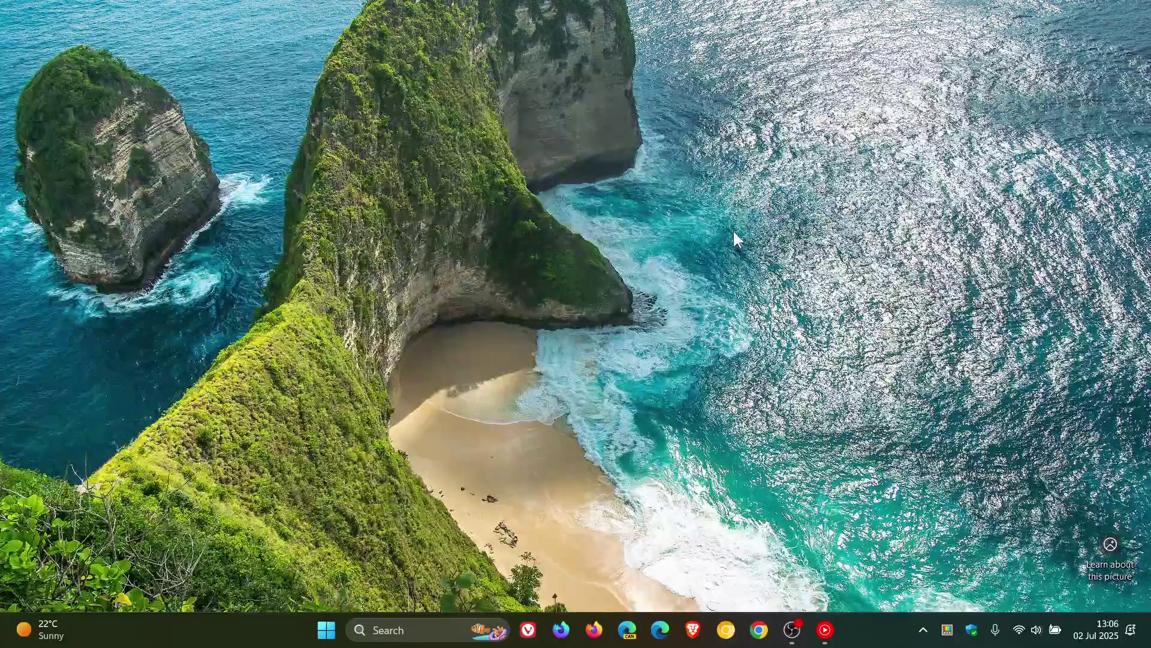